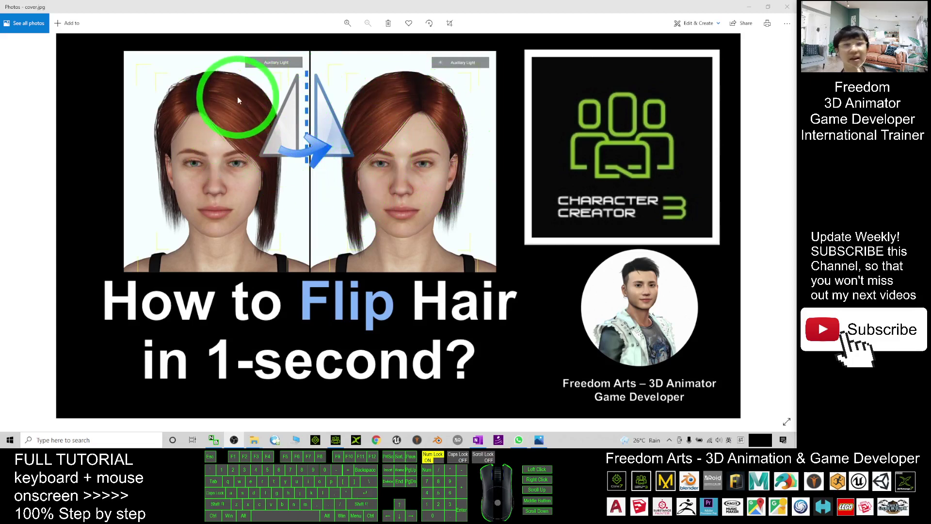
Browse to Hair > _Legacy > CC > Conforming Hair Vol. 1 and apply A-Line Bob to the bald avatar.
left_click(336, 439)
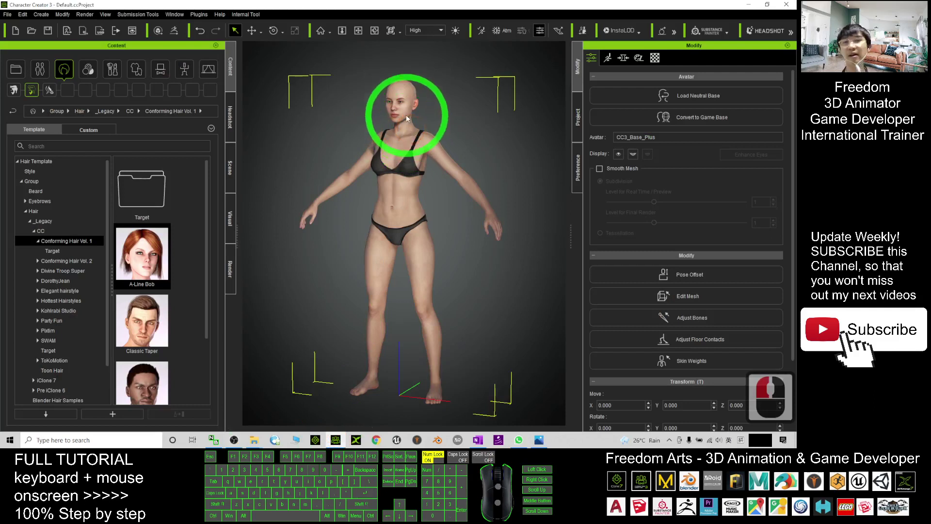
left_click(15, 69)
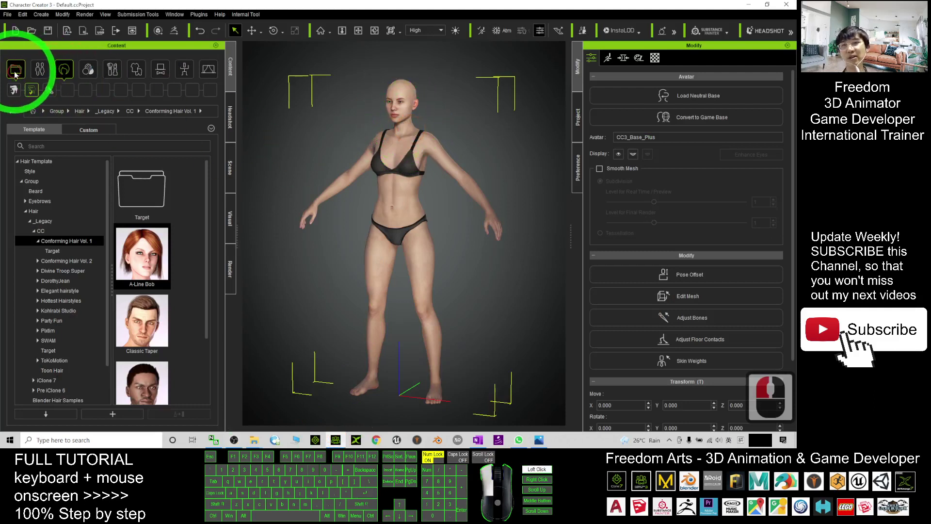
left_click(65, 71)
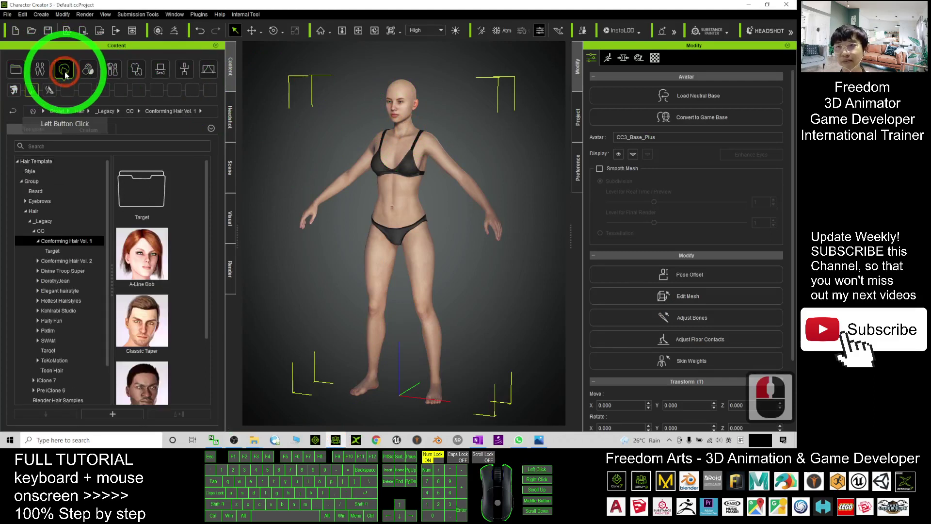
left_click(30, 222)
left_click(30, 222)
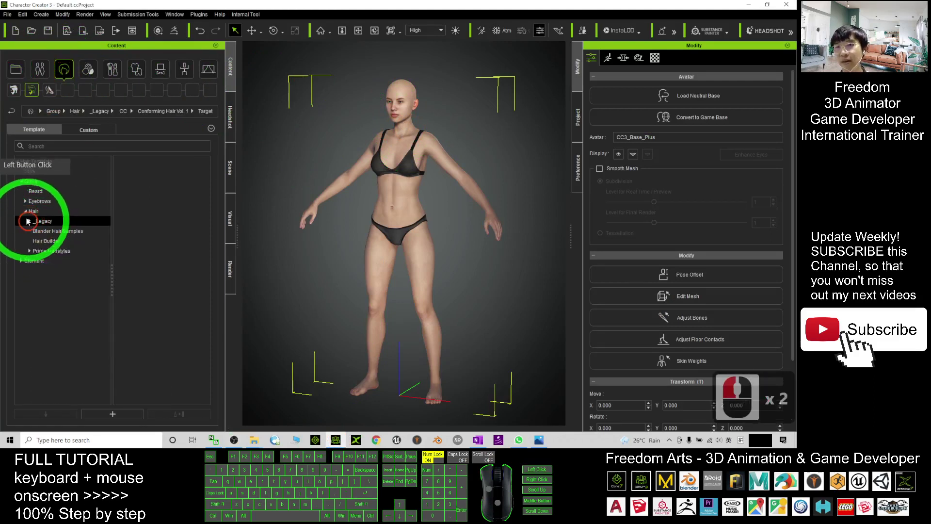
left_click(32, 223)
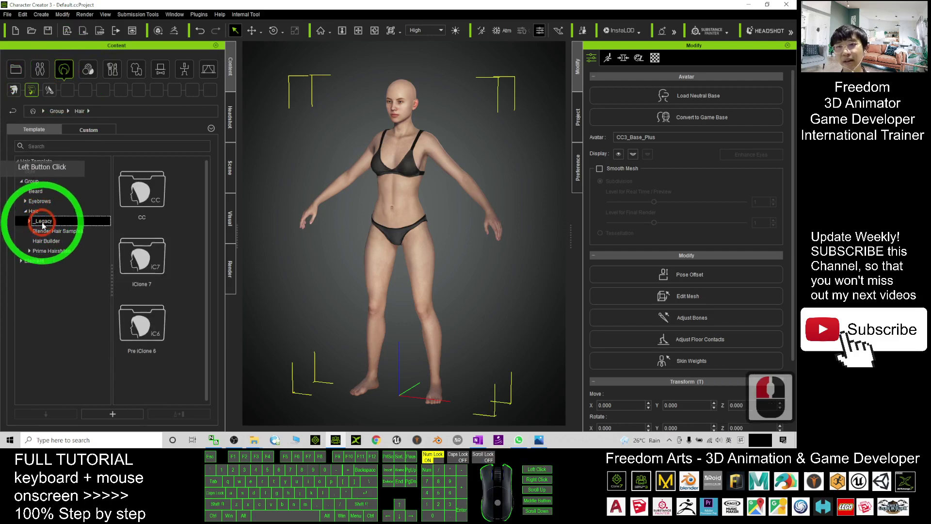
left_click(43, 224)
left_click(42, 232)
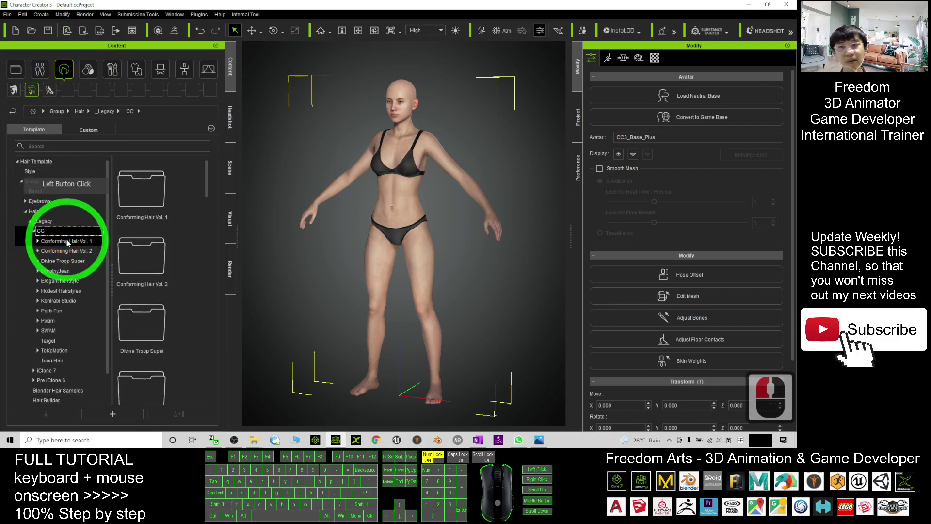
left_click(67, 241)
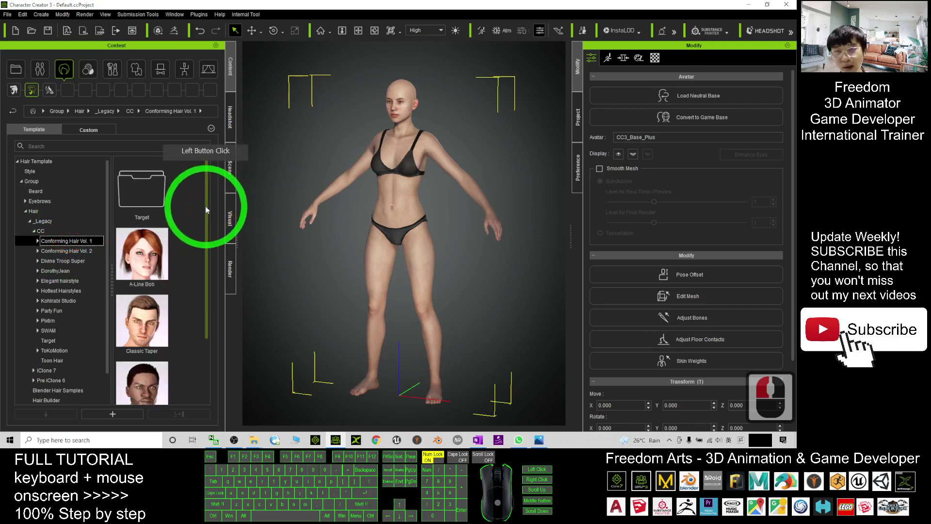
left_click_drag(205, 206, 141, 206)
double_click(141, 206)
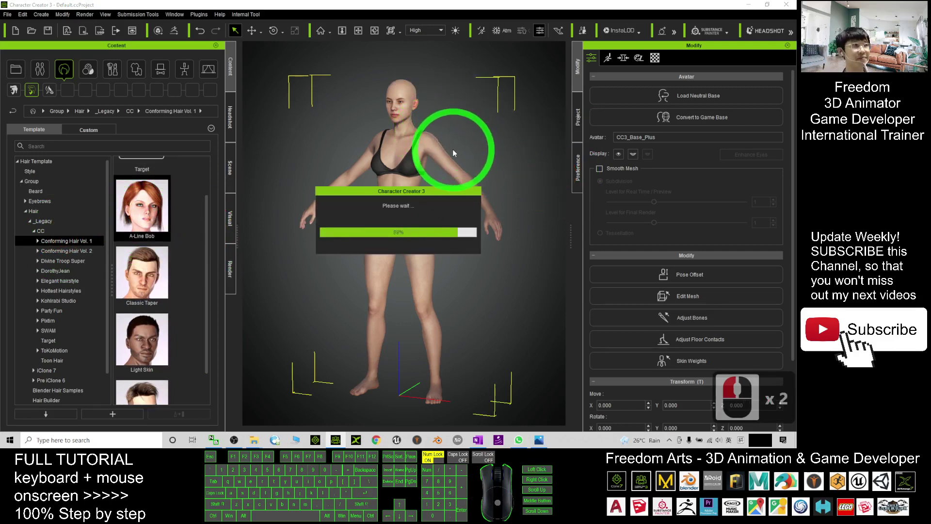
Zoom in on the character's head and try the rotate (E) and scale (R) gizmos on the hair.
scroll(452, 152, "up", 15)
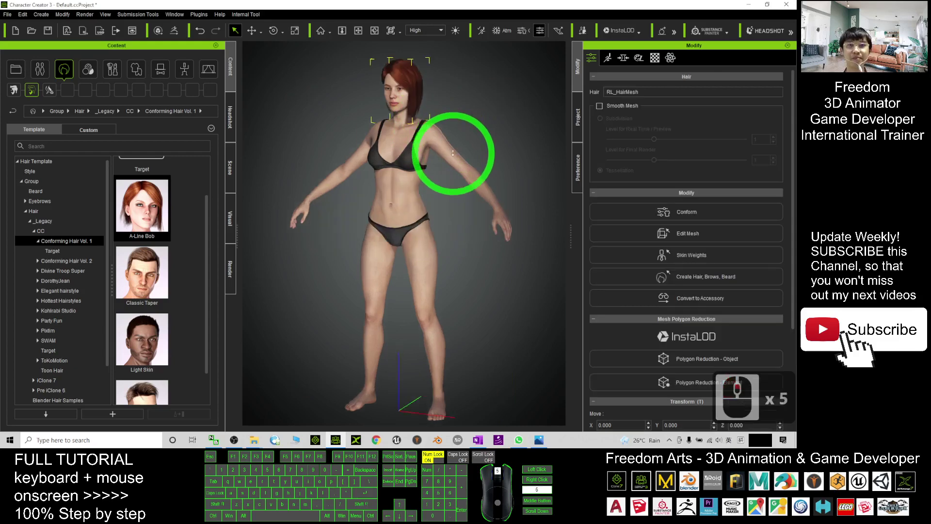
left_click_drag(427, 139, 471, 217)
scroll(413, 278, "up", 9)
key("c")
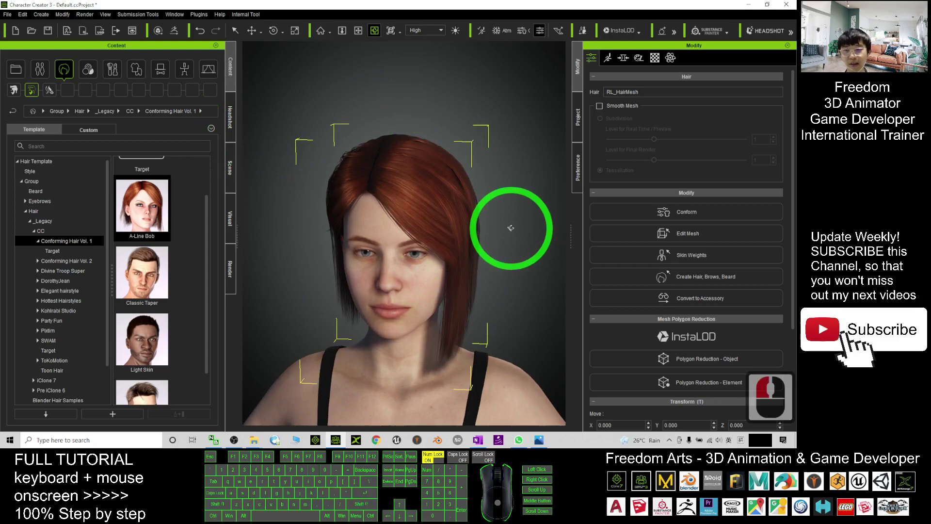
key("e")
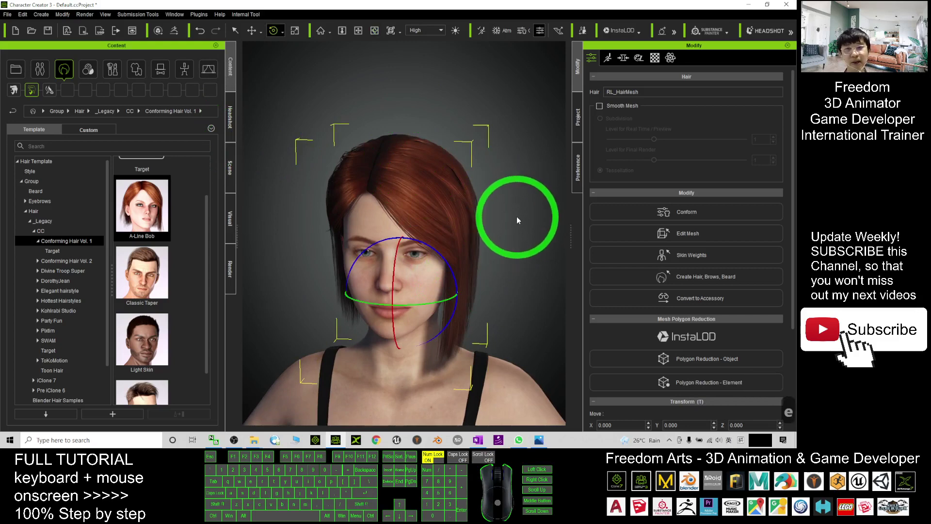
key("r")
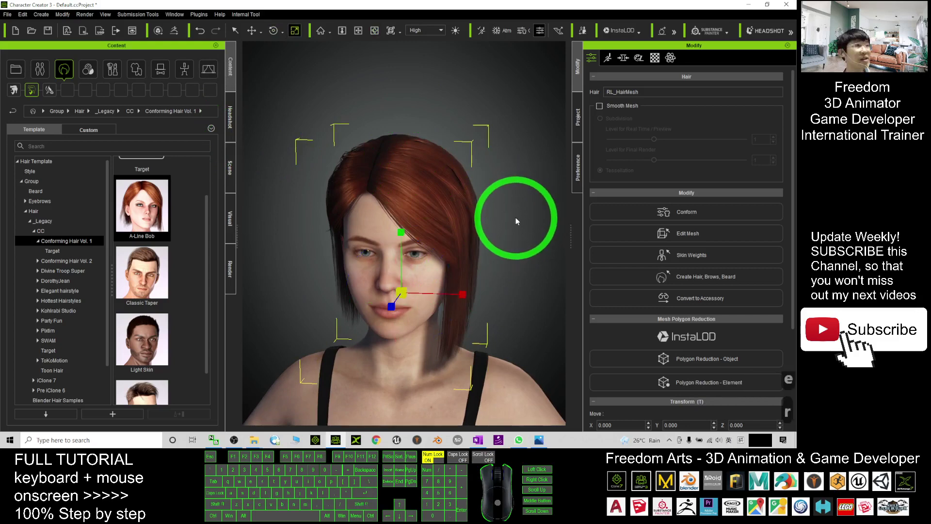
key("r")
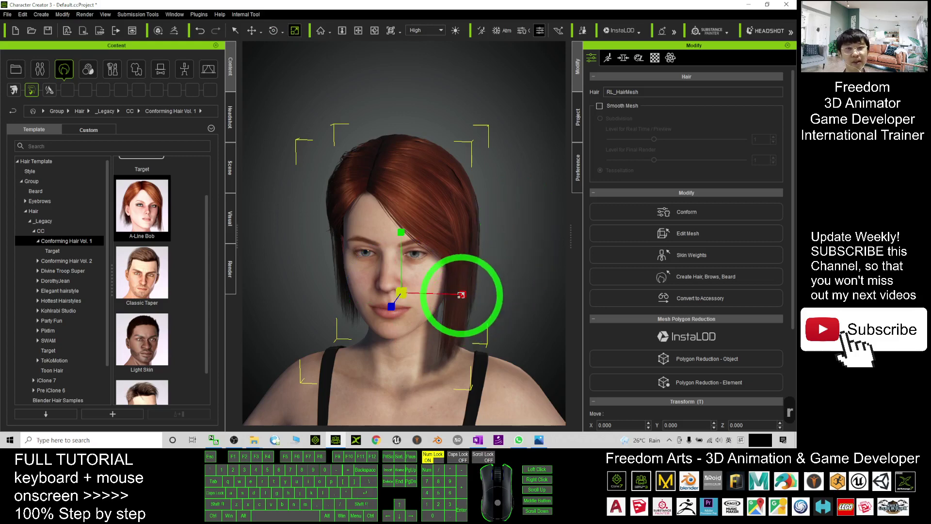
Turn to a front view, select the avatar, and show the Scene item list.
left_click_drag(312, 312, 339, 298)
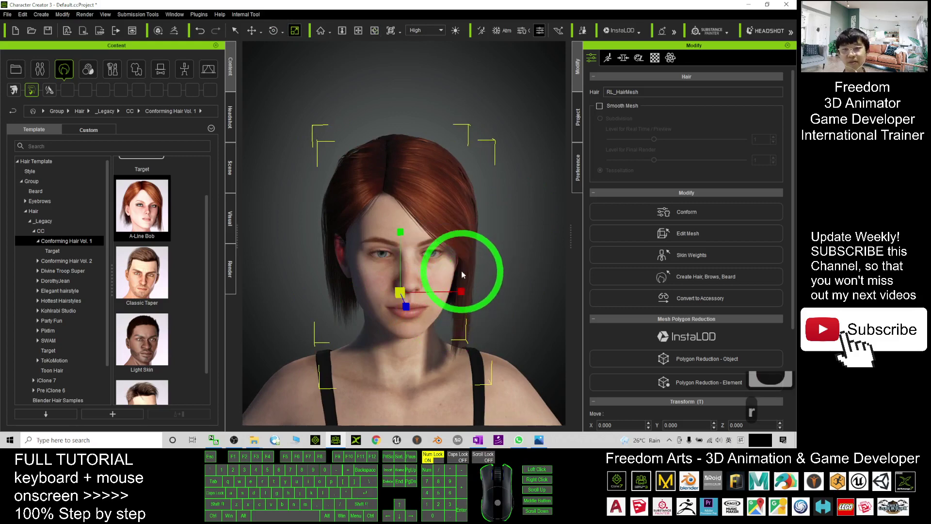
triple_click(427, 187)
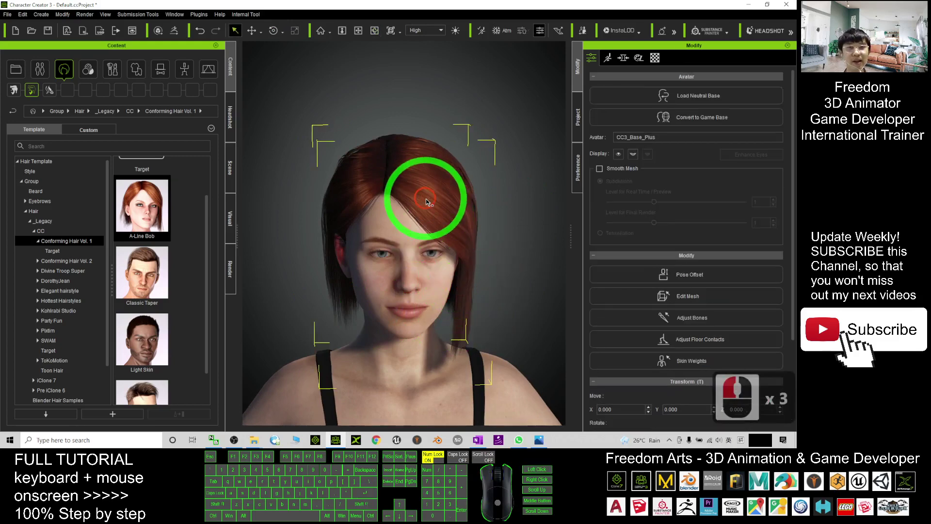
left_click(231, 168)
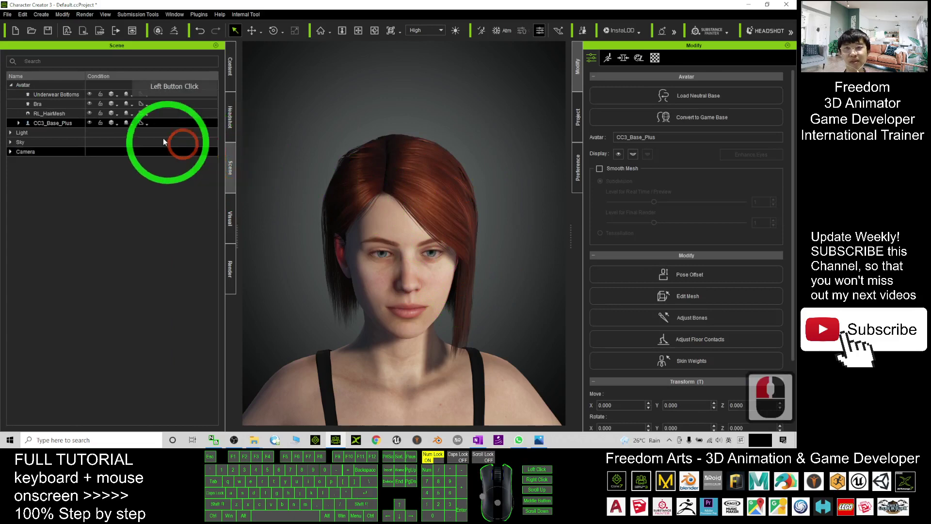
Select RL_HairMesh and drag its red X scale handle into negative to mirror the hair.
left_click(36, 114)
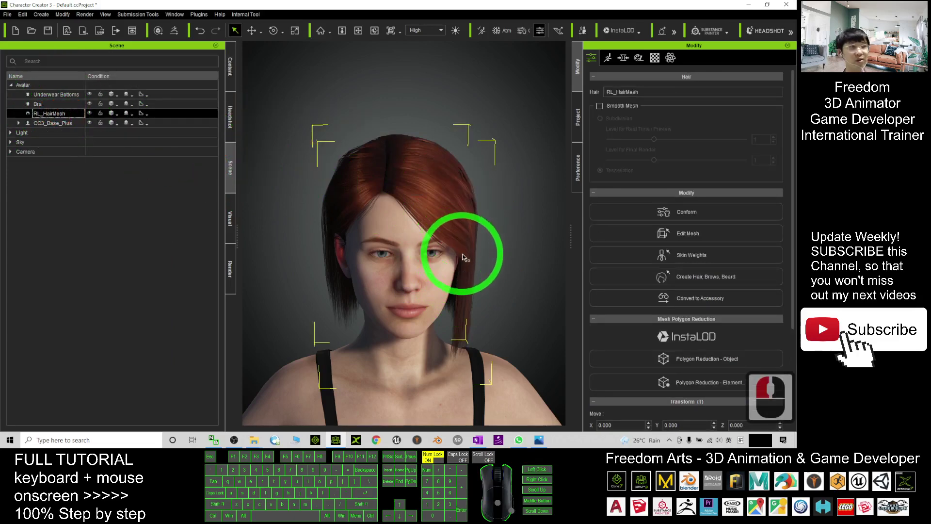
key("r")
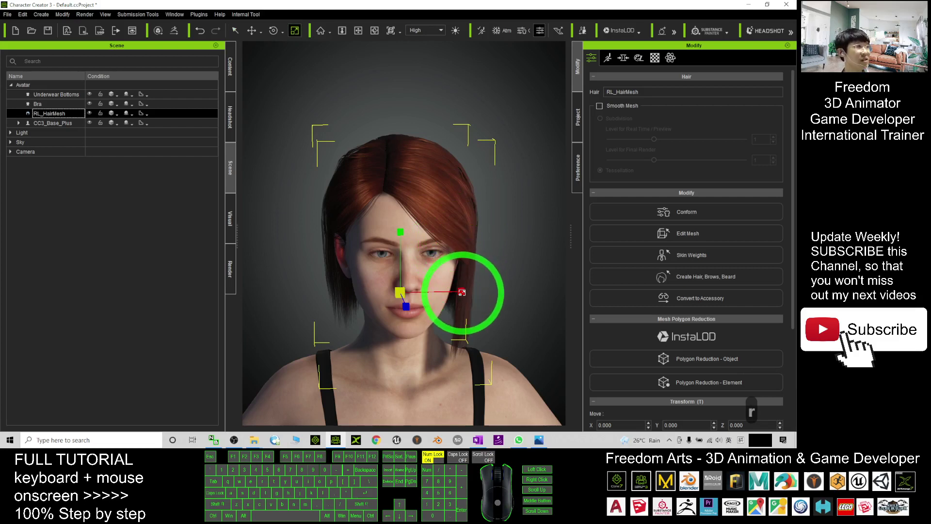
left_click_drag(461, 292, 307, 284)
key("e")
left_click_drag(432, 286, 510, 290)
key("r")
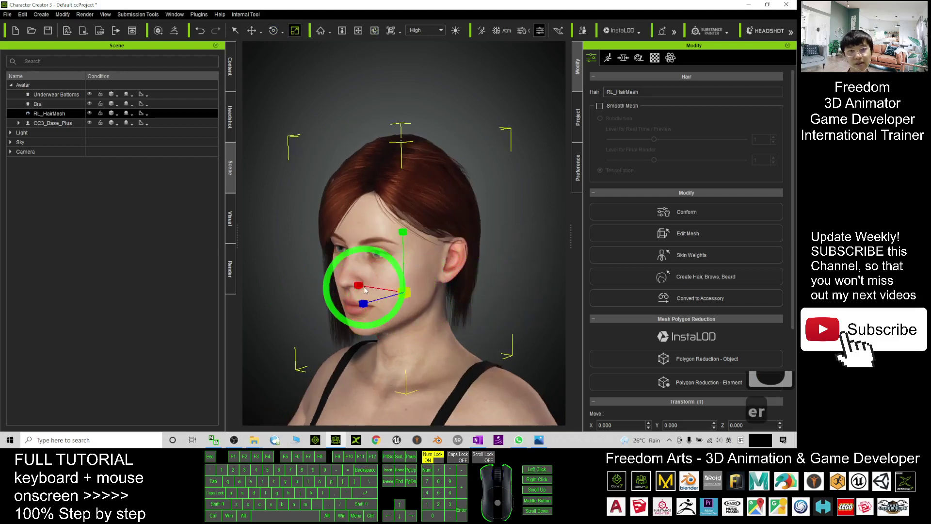
left_click_drag(359, 285, 440, 280)
Orbit and zoom around the head to inspect the flipped A-Line Bob.
scroll(440, 281, "up", 12)
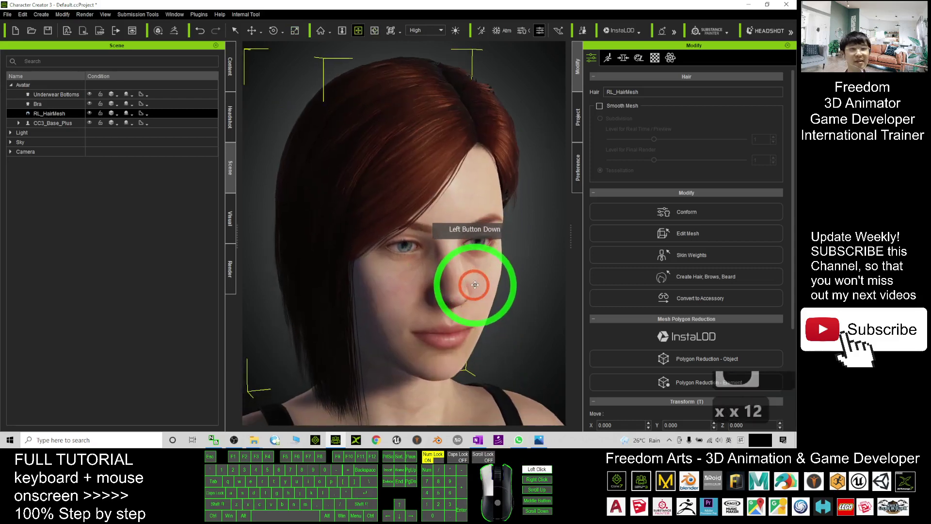
scroll(476, 285, "down", 3)
scroll(482, 285, "up", 2)
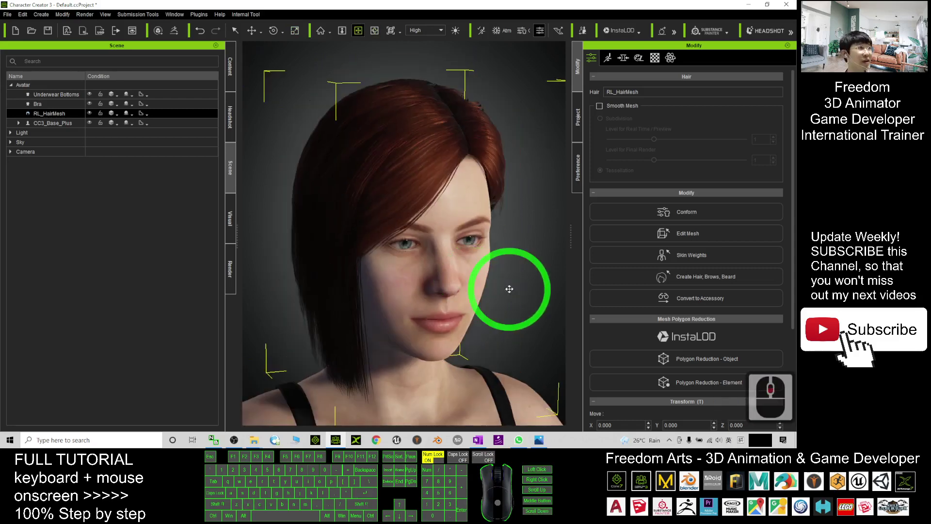
left_click_drag(509, 290, 392, 105)
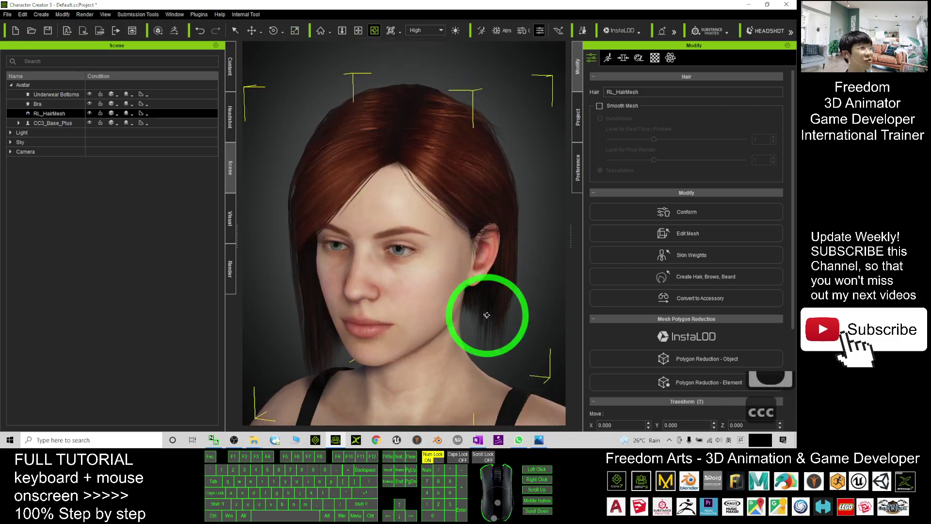
key("c")
left_click_drag(333, 300, 396, 219)
scroll(396, 228, "down", 7)
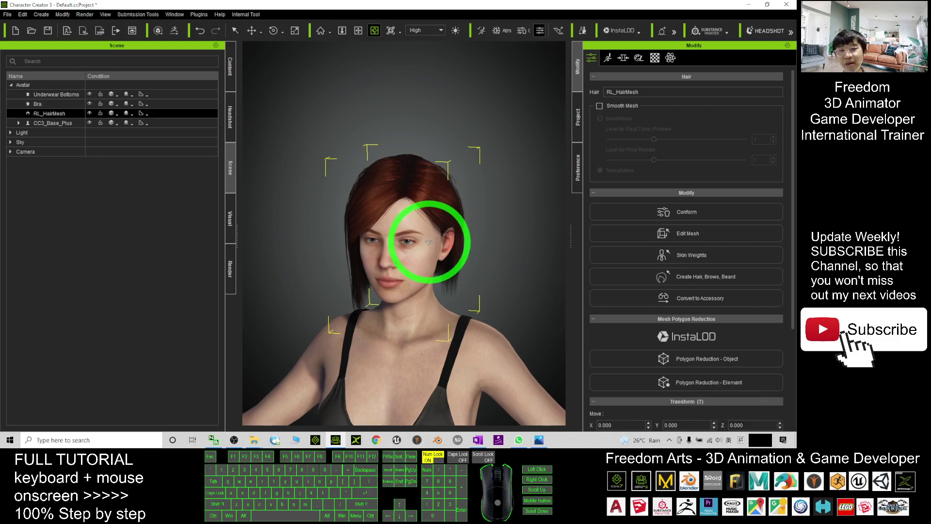
In Custom > Group > Hair > _Legacy > CC, add the flipped hair as a new custom item.
key("r")
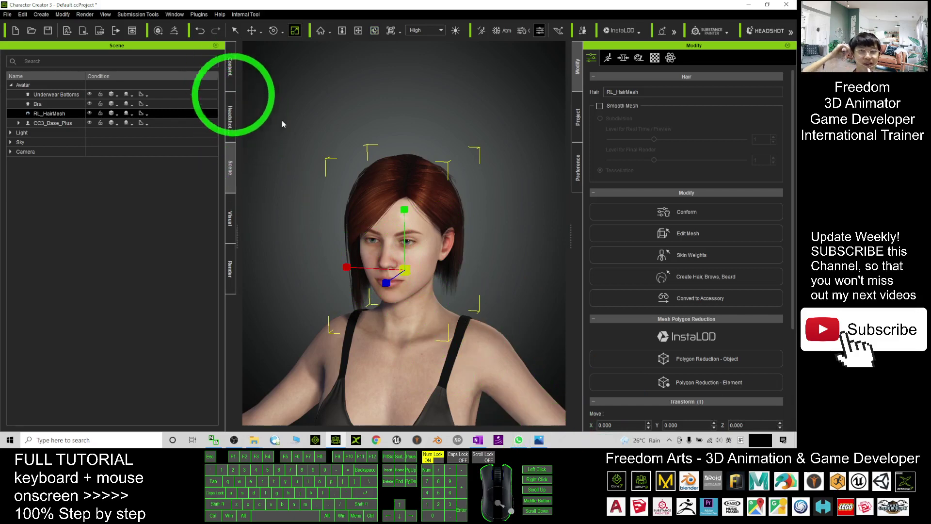
left_click(230, 70)
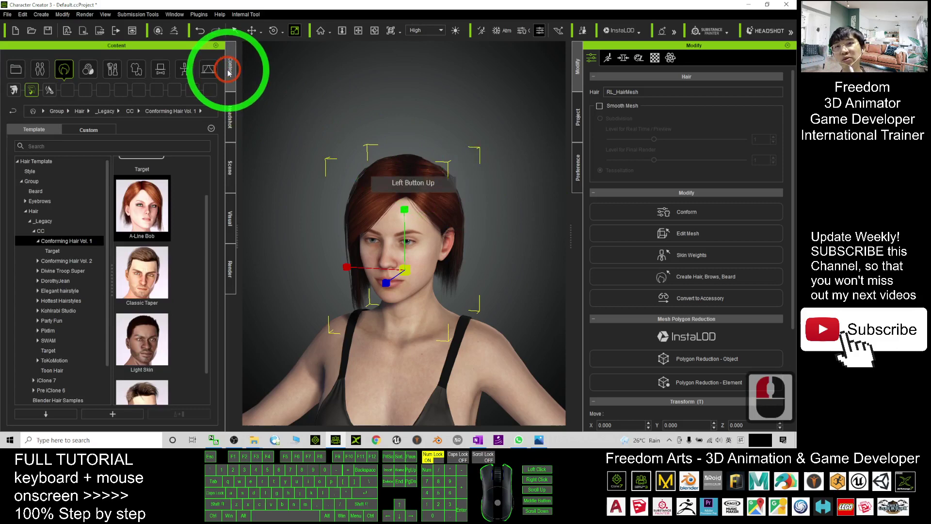
left_click(64, 69)
left_click(89, 132)
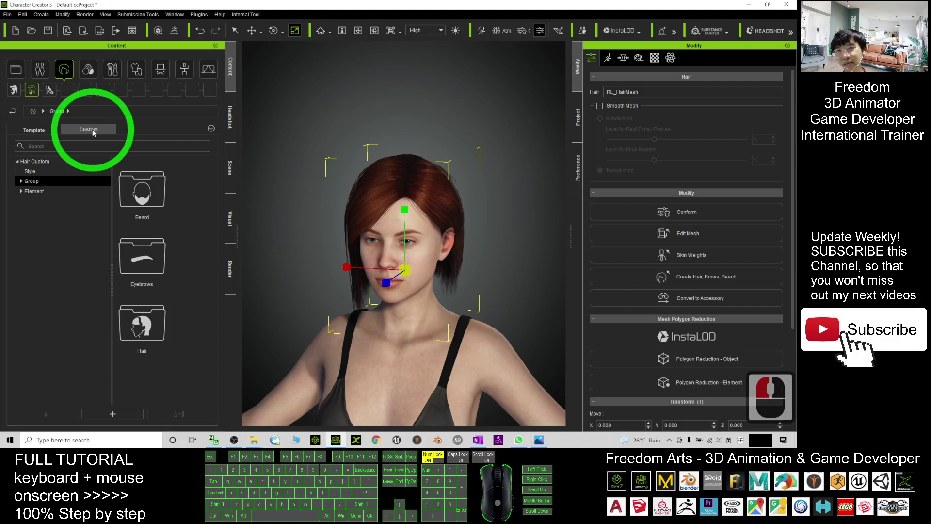
left_click(25, 183)
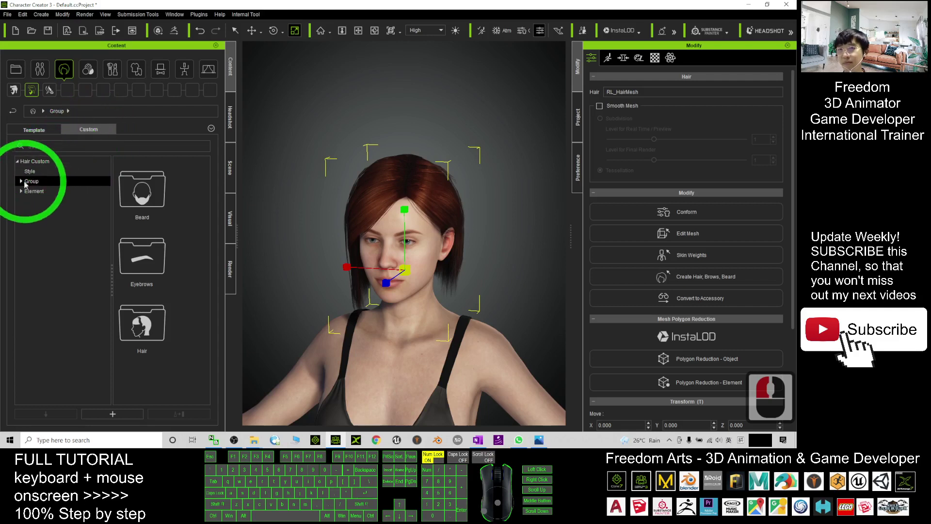
left_click(21, 183)
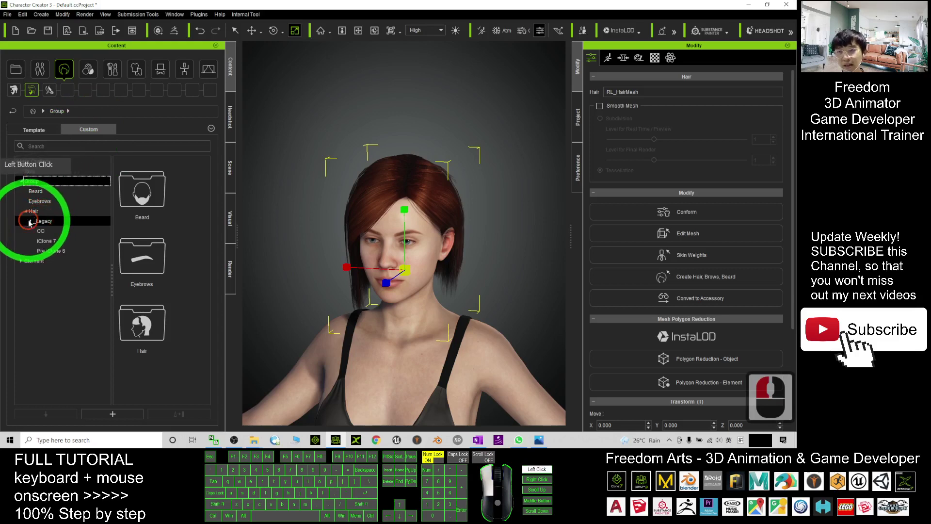
double_click(41, 221)
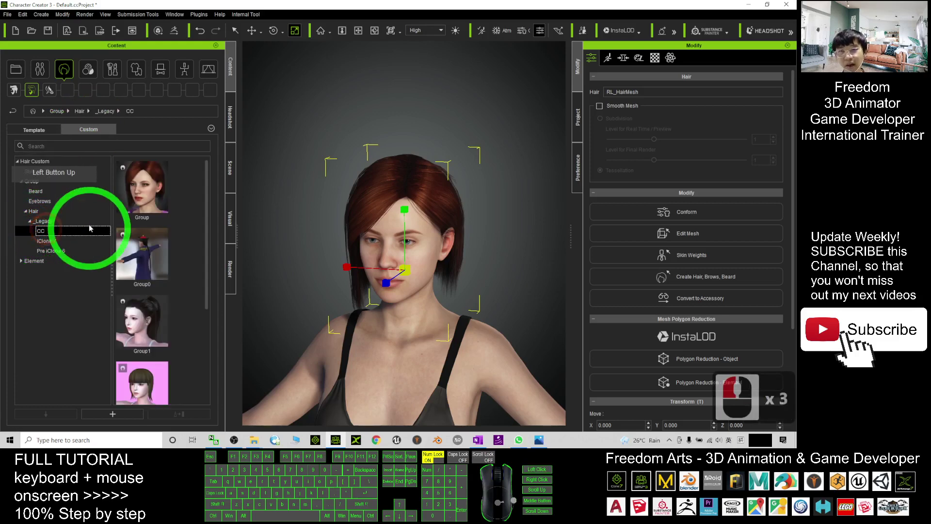
scroll(177, 264, "down", 11)
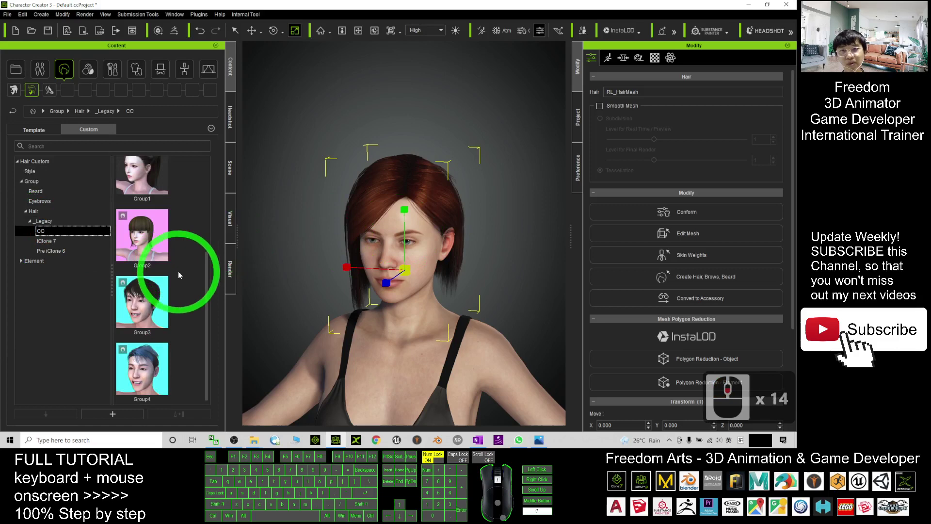
left_click(132, 416)
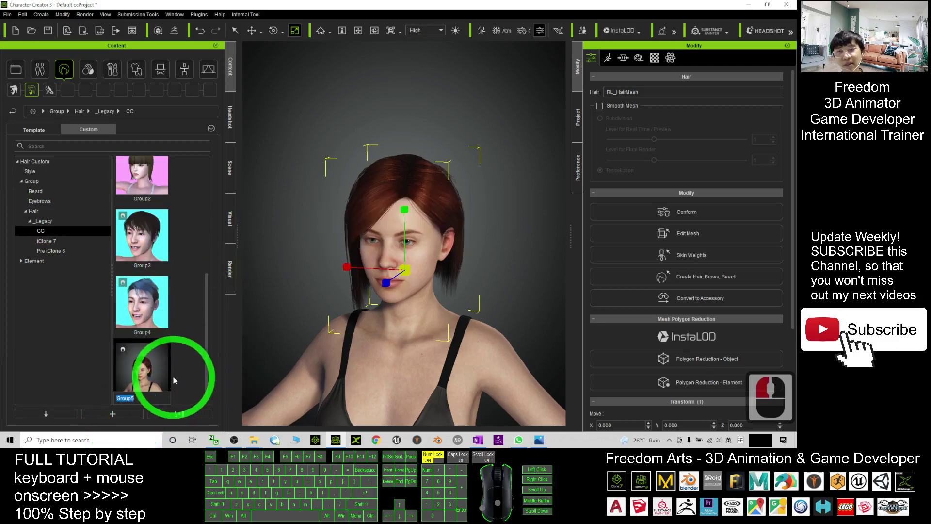
Confirm the new item name Group5, then delete the current hair from the avatar.
left_click(204, 339)
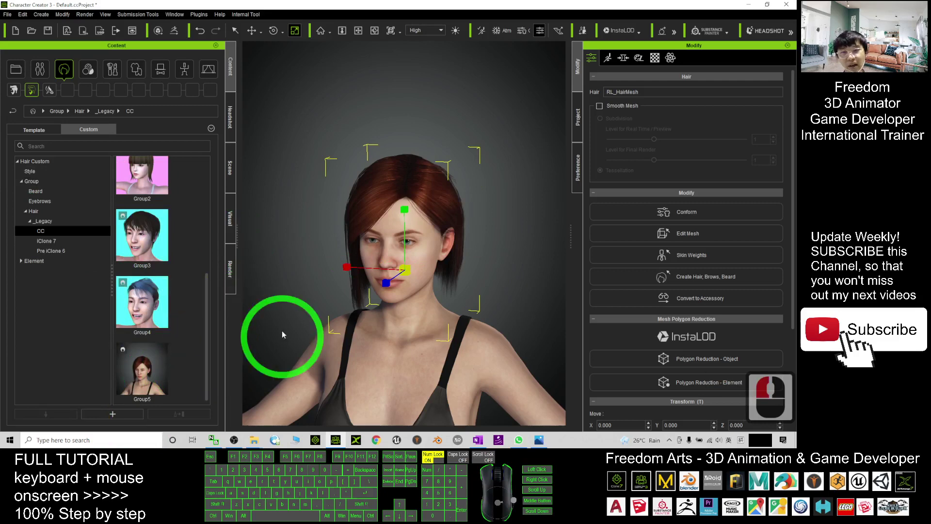
double_click(445, 198)
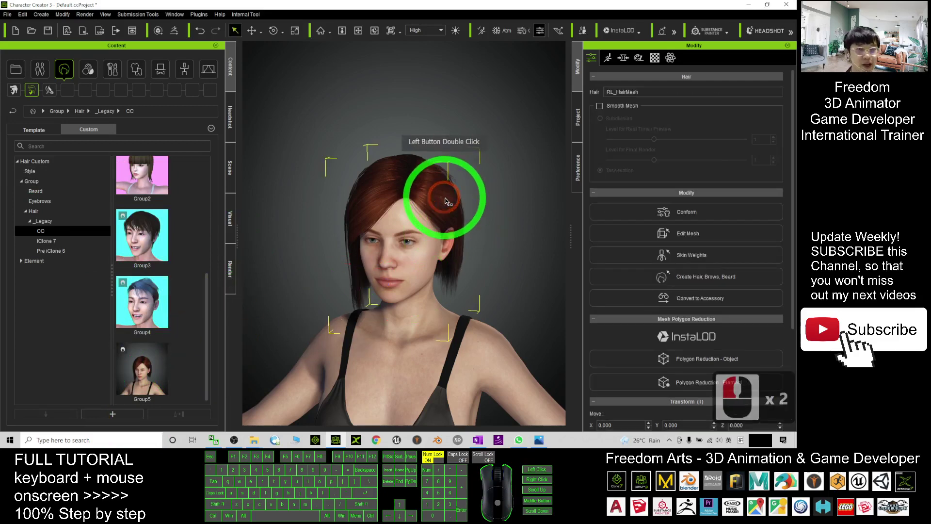
key("Delete")
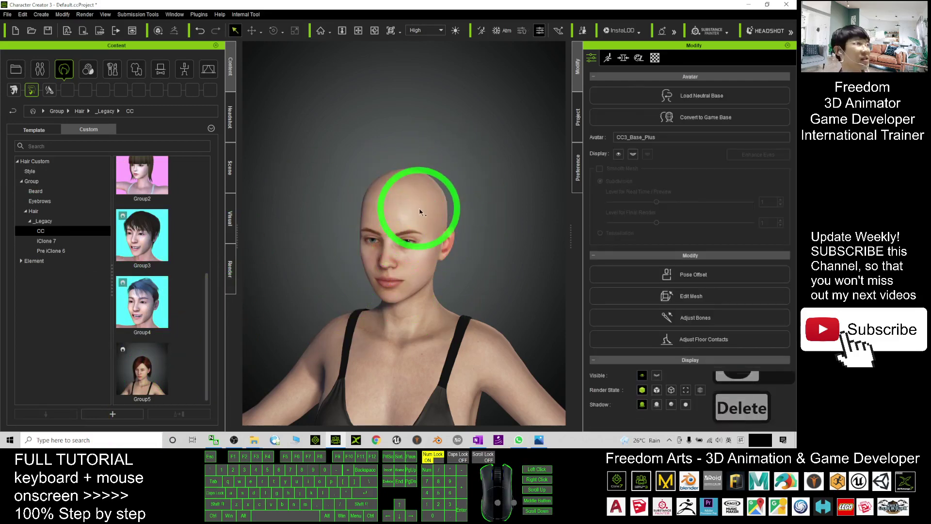
Drag the saved Group5 hair thumbnail onto the bald avatar.
left_click_drag(349, 270, 270, 270)
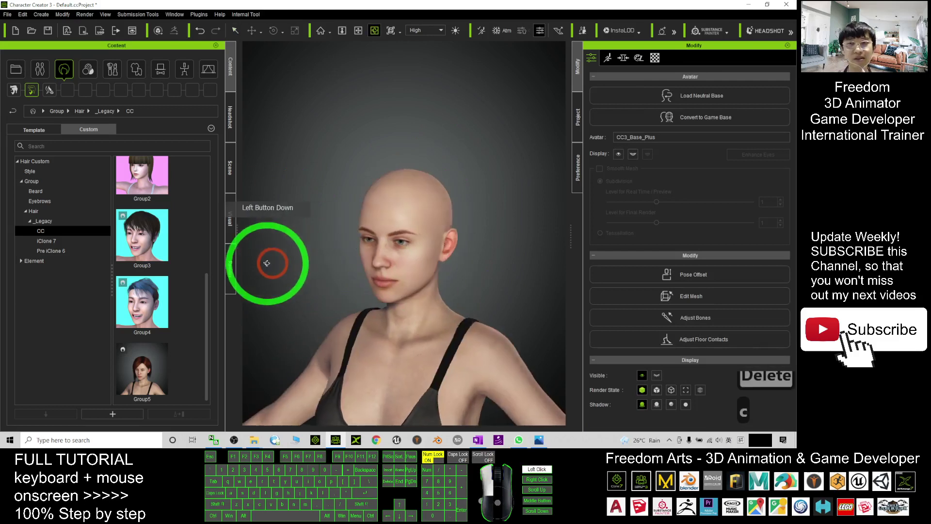
left_click(160, 366)
left_click_drag(160, 366, 424, 265)
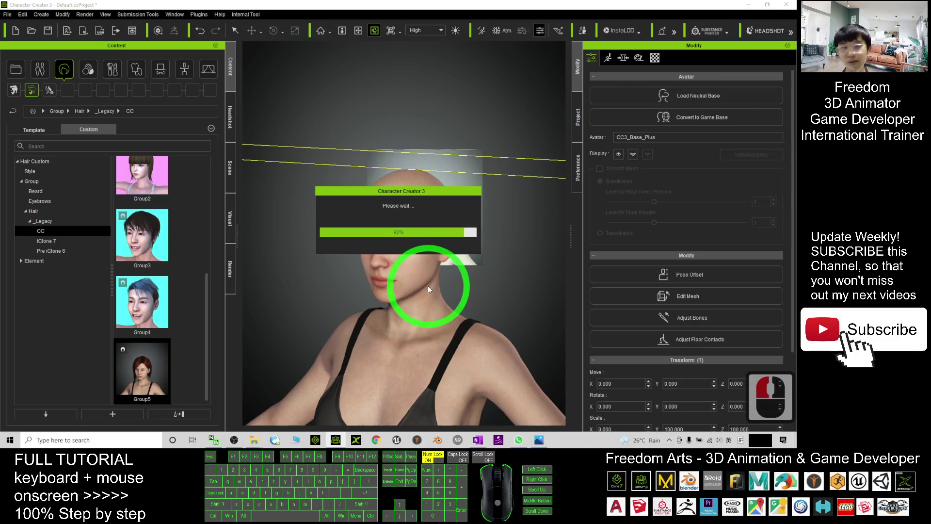
Bring the Photos window with cover.jpg, "How to Flip Hair in 1-second?", to the front.
left_click(539, 440)
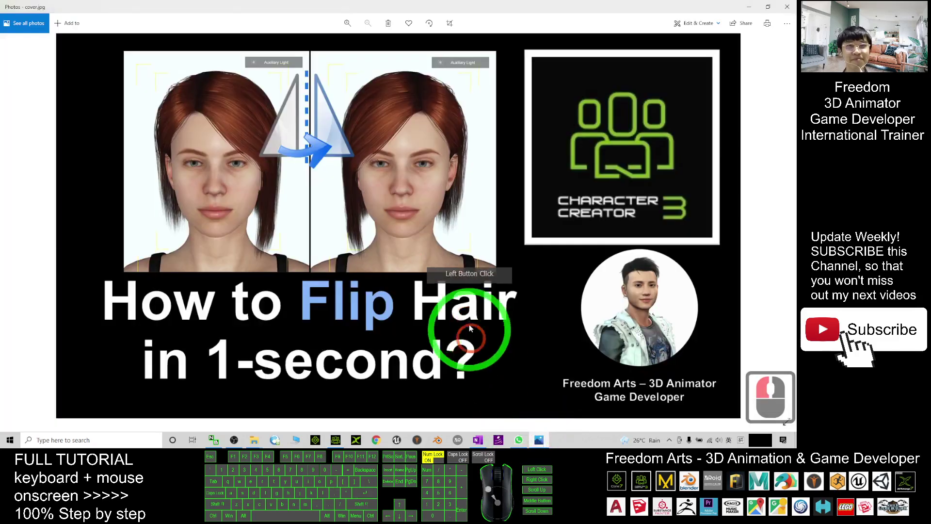